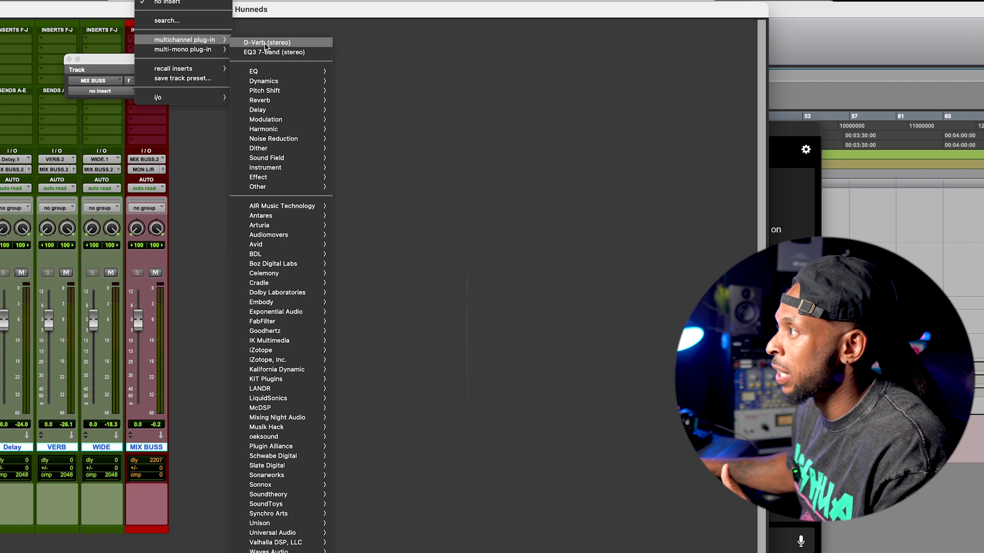
Insert the stereo LANDR Mastering Pro multichannel plug-in on the MIX BUSS track and reposition its window.
key(l)
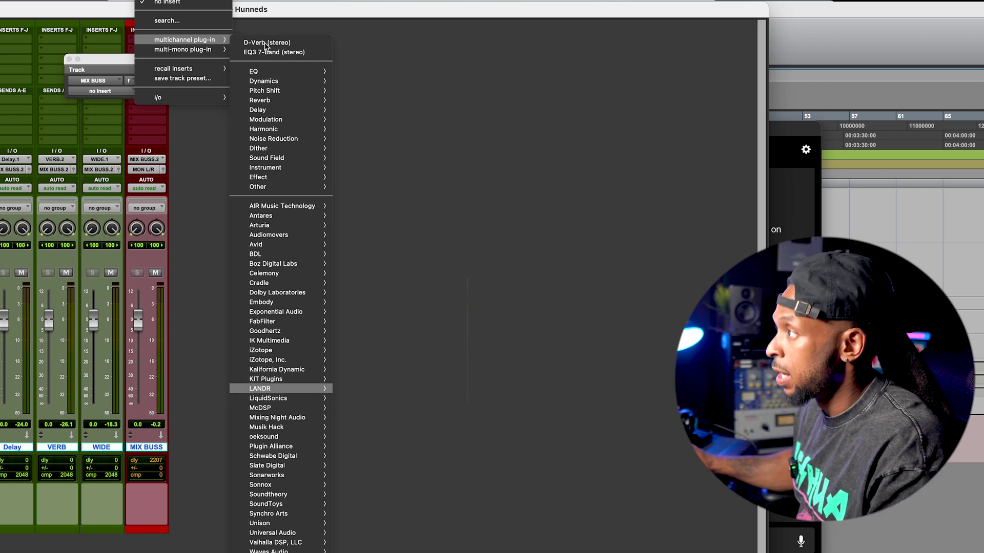
mouse_move(336, 388)
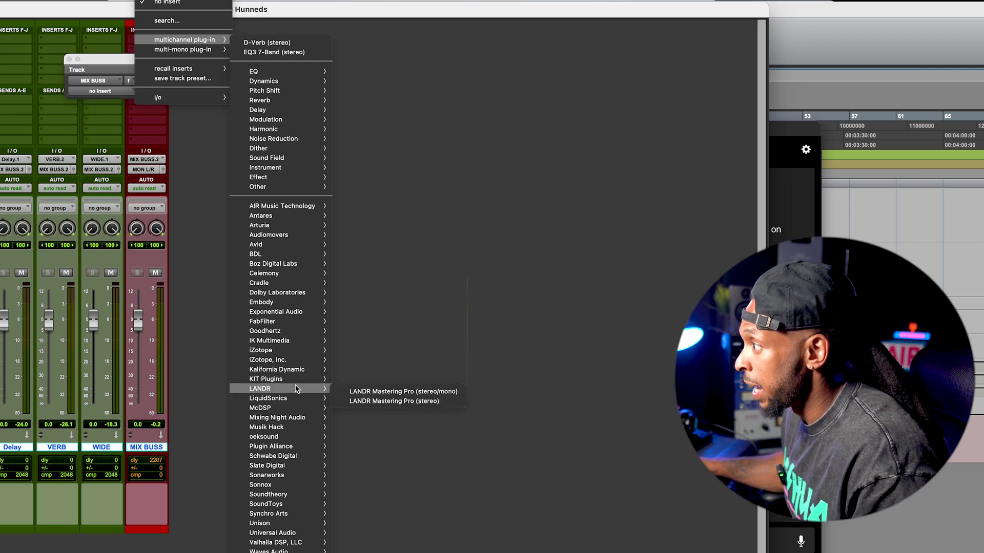
click(365, 401)
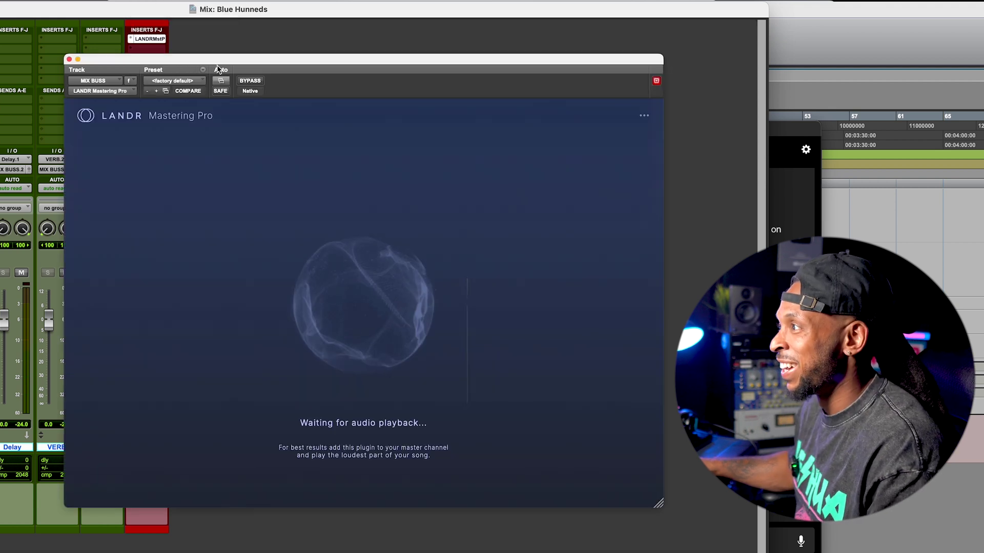
drag(217, 61, 255, 67)
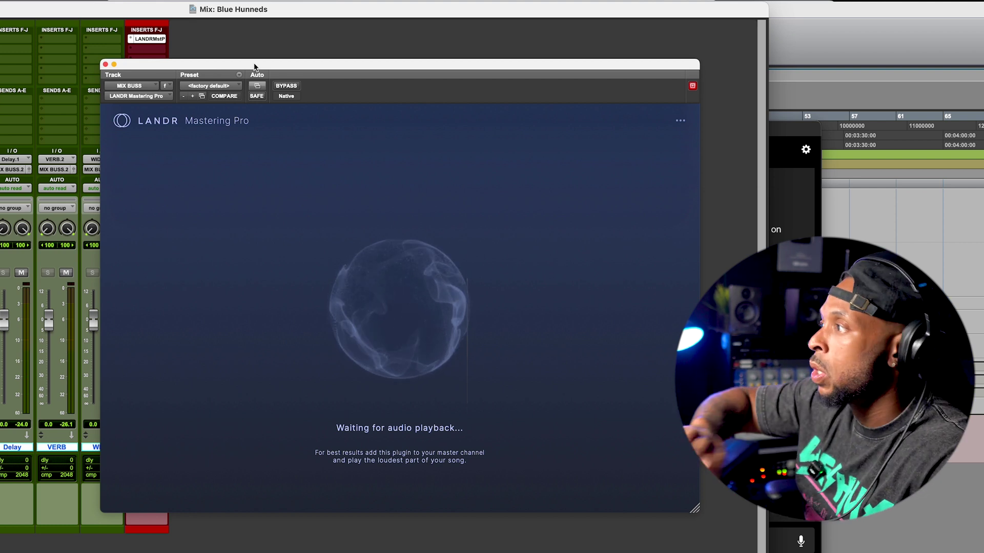
Play the song so LANDR Mastering Pro analyzes the audio and generates a master, and stop playback.
key(space)
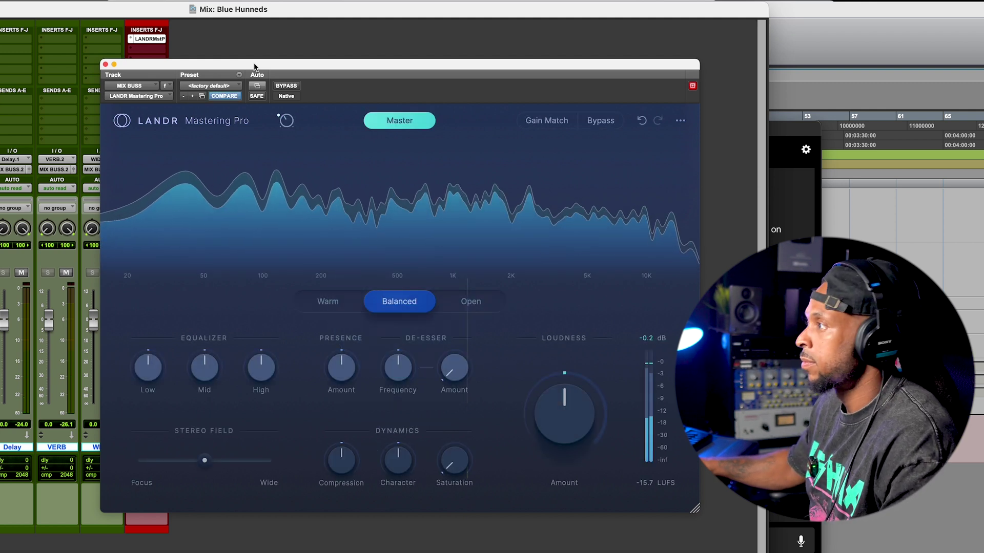
key(space)
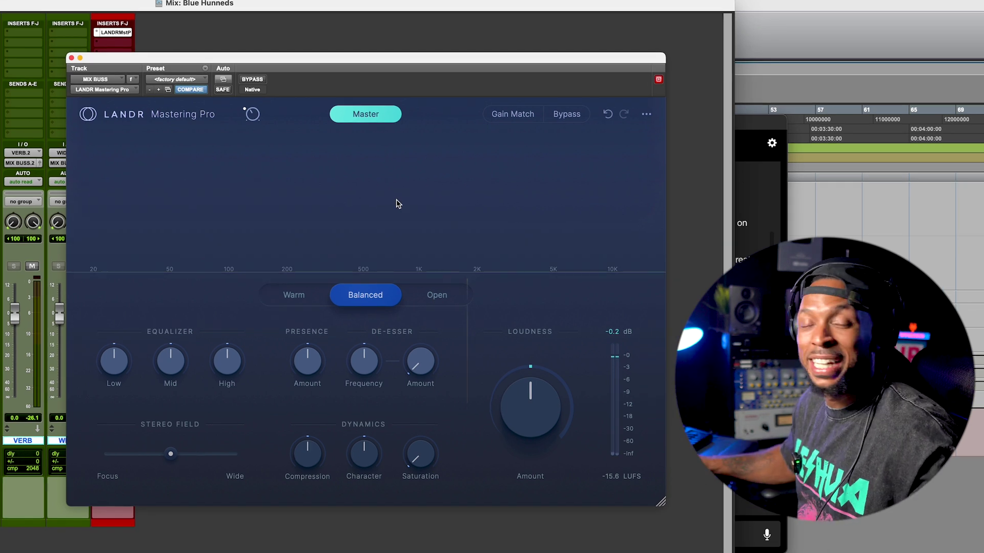
key(space)
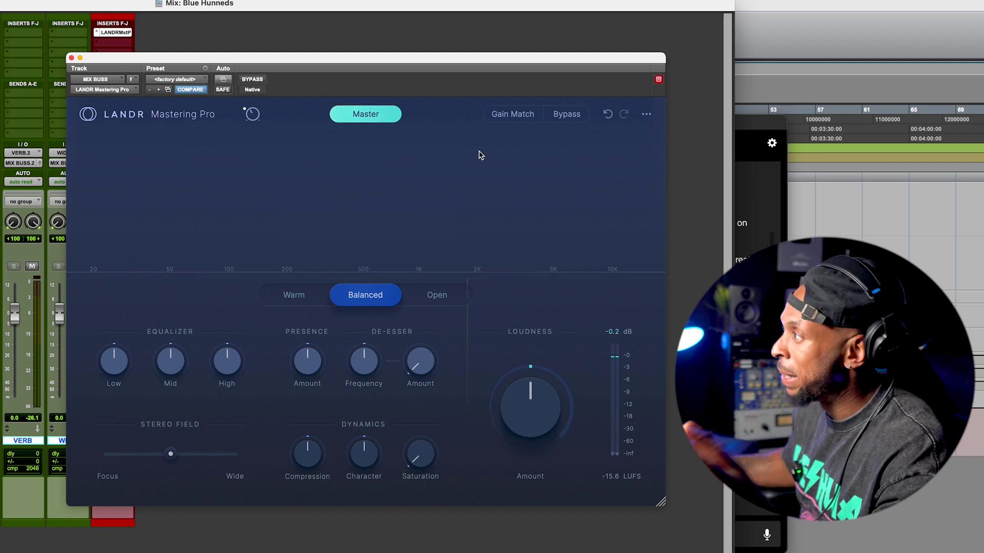
Turn on Gain Match and audition the song with the Balanced mastering style.
click(501, 121)
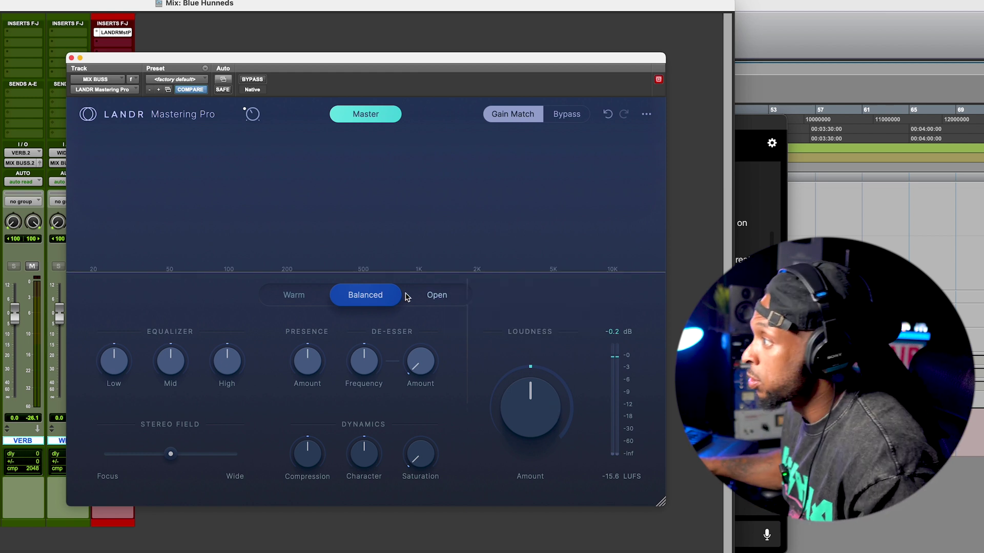
key(space)
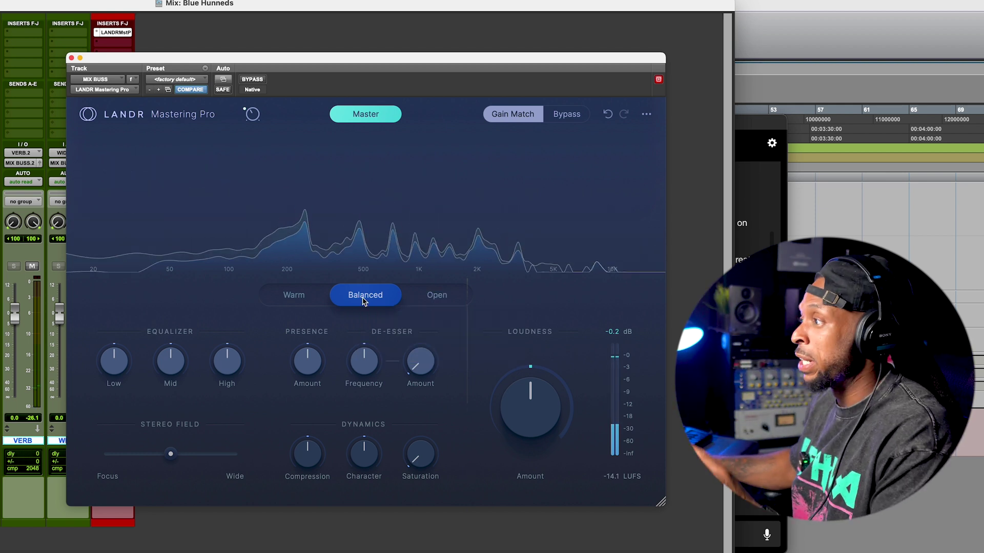
key(space)
mouse_move(354, 297)
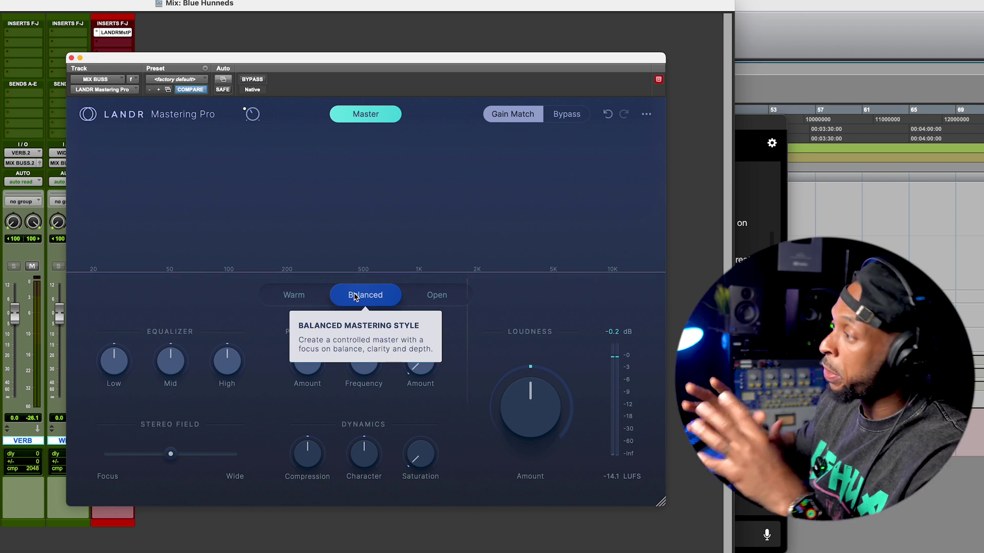
key(space)
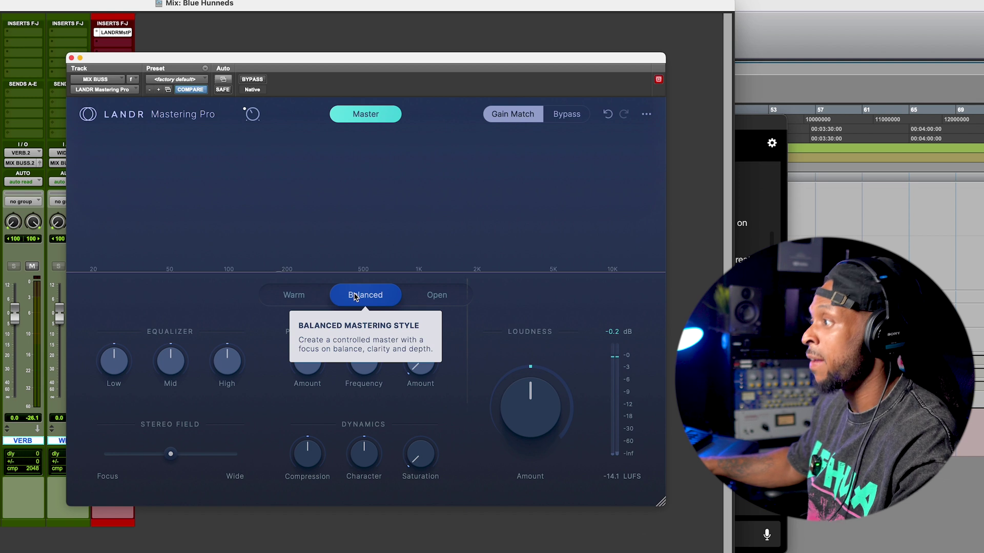
mouse_move(440, 299)
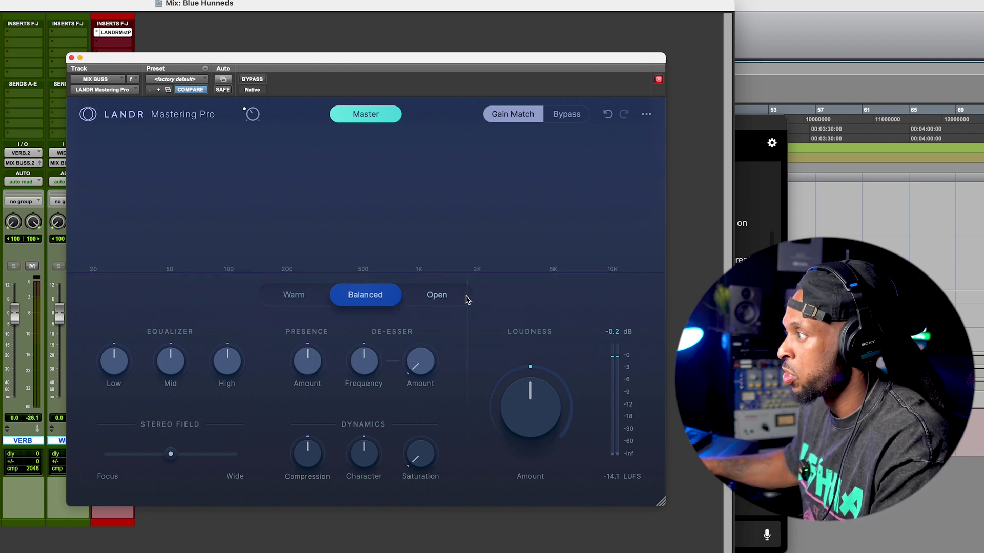
Compare the Open, Warm and Balanced mastering styles during playback and choose Open.
key(space)
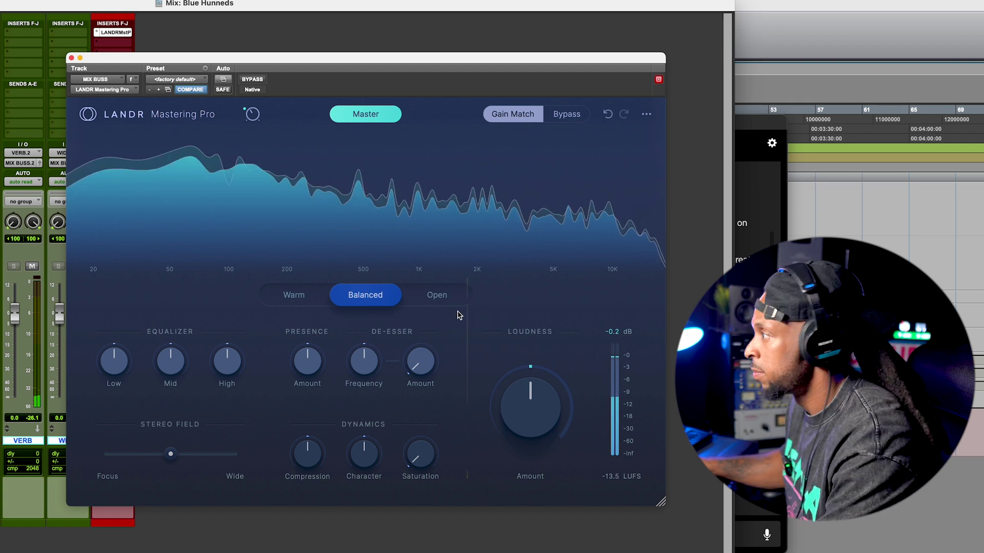
click(440, 300)
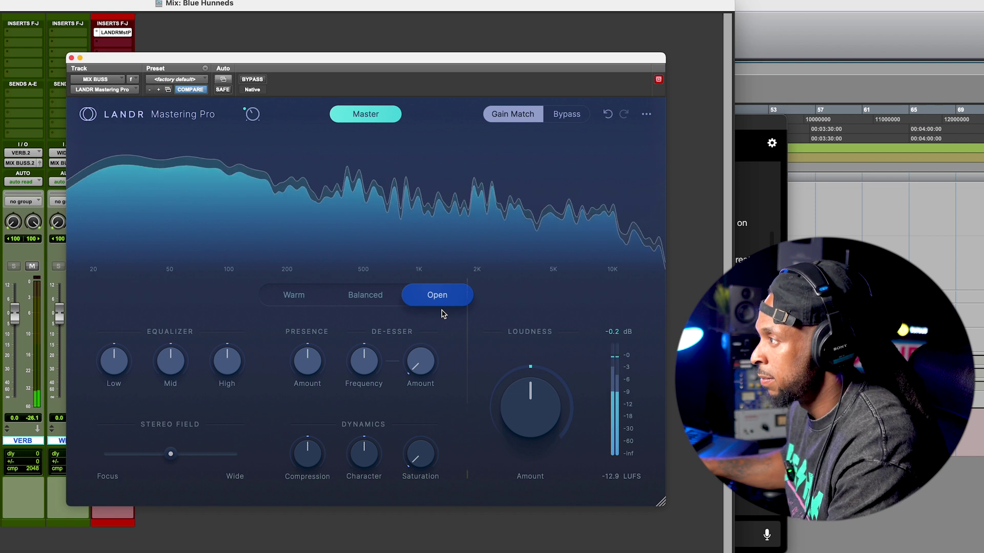
click(312, 296)
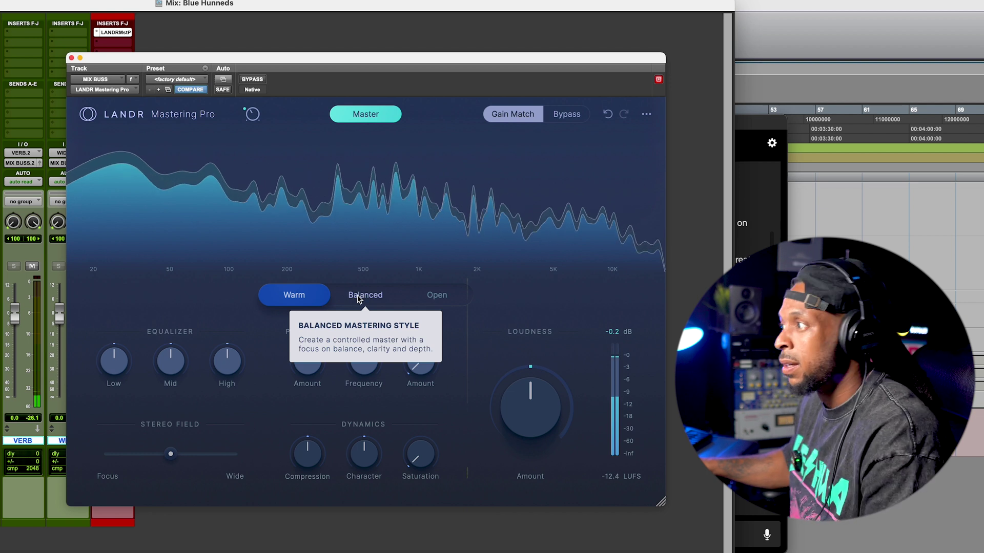
key(space)
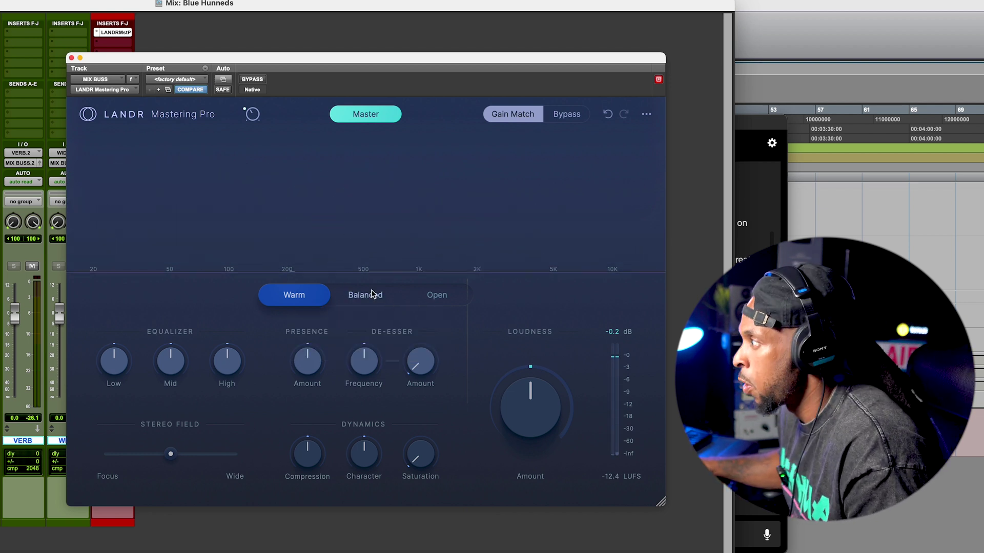
key(space)
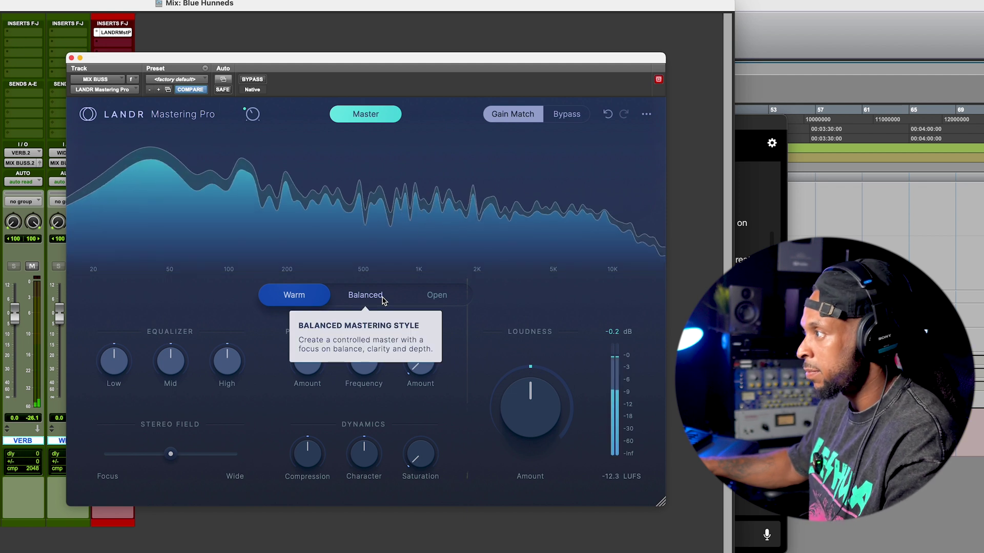
click(382, 298)
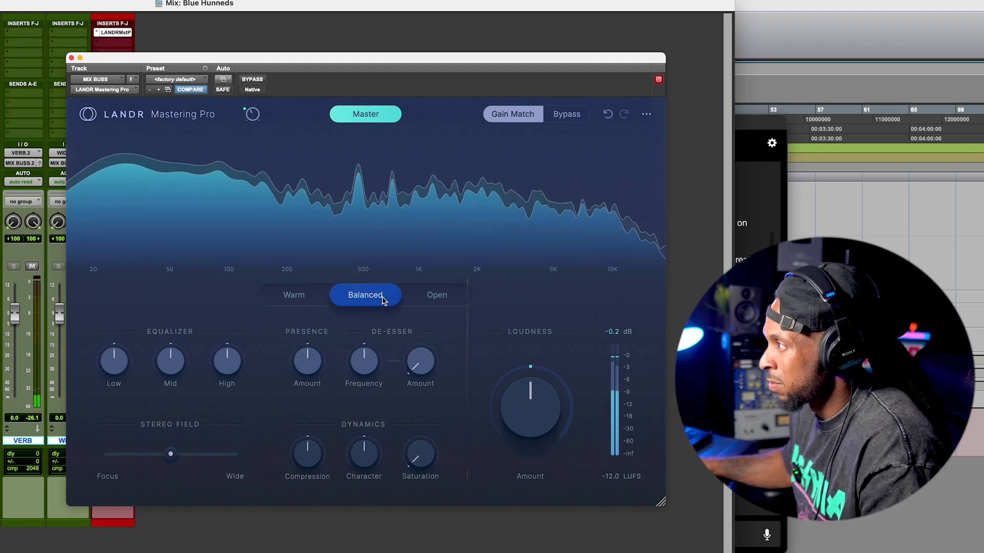
click(439, 303)
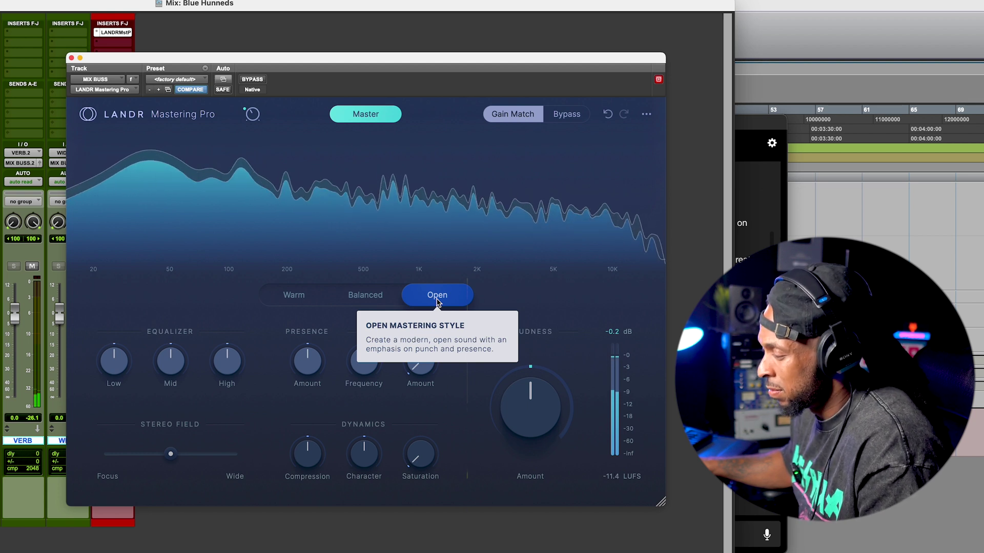
key(space)
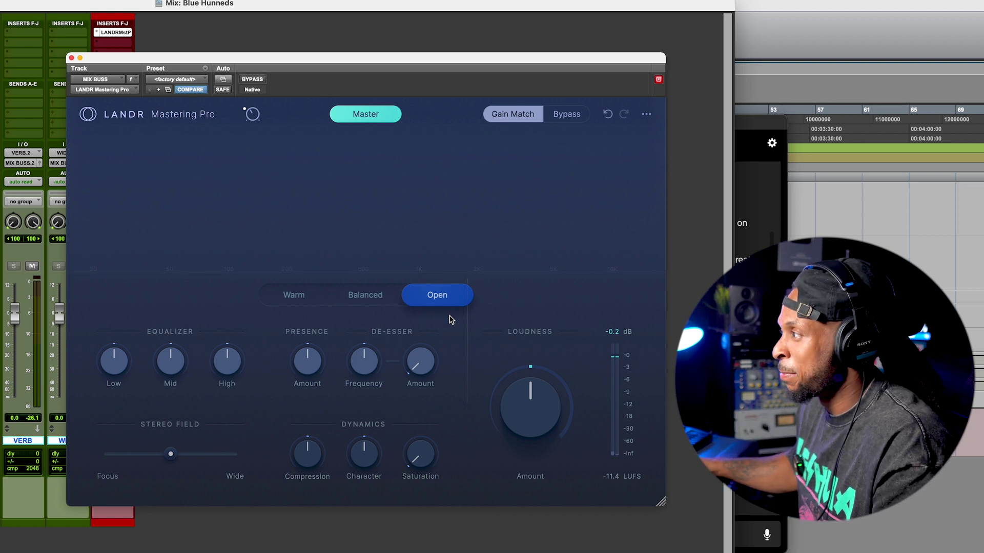
Play the song with the Open style and compare the master against the bypassed signal.
key(space)
click(563, 116)
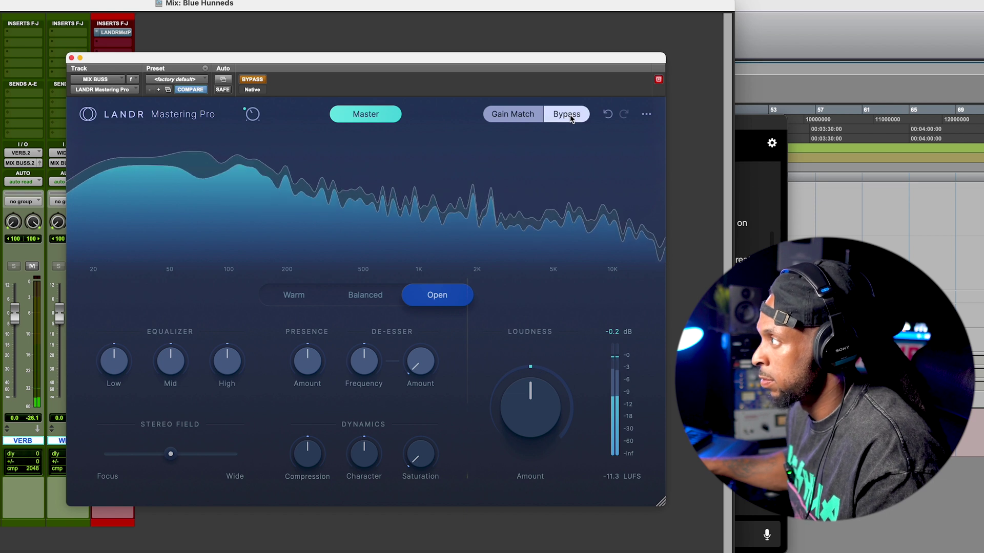
click(568, 118)
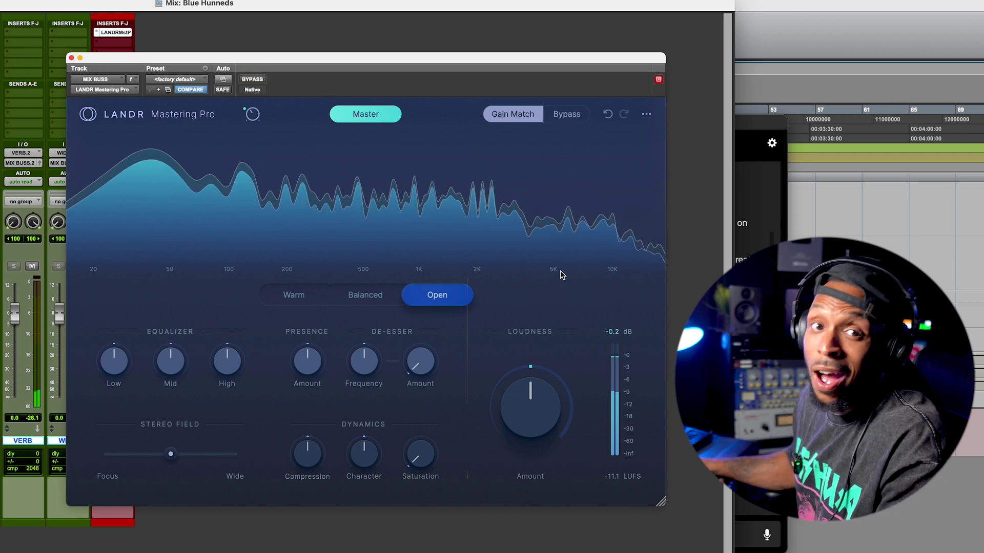
key(space)
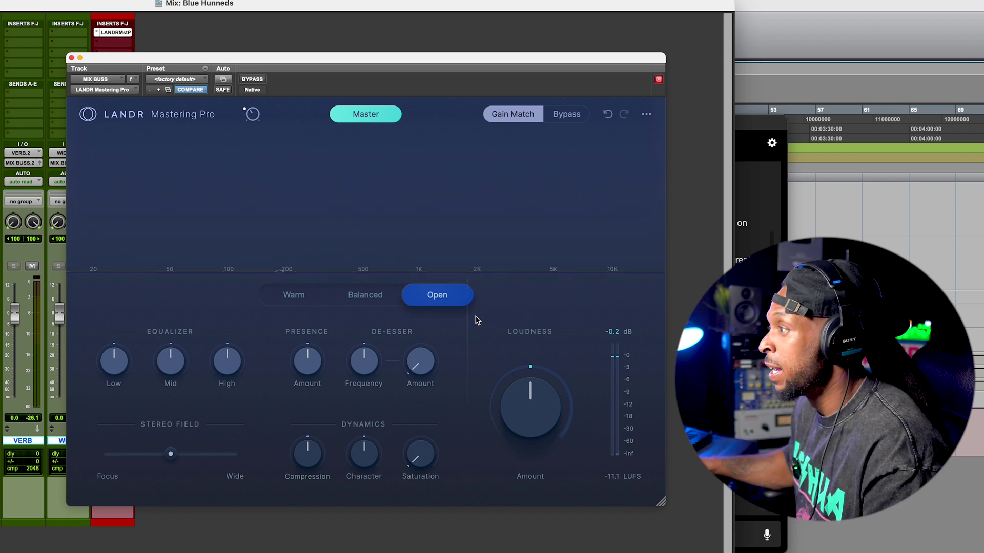
key(space)
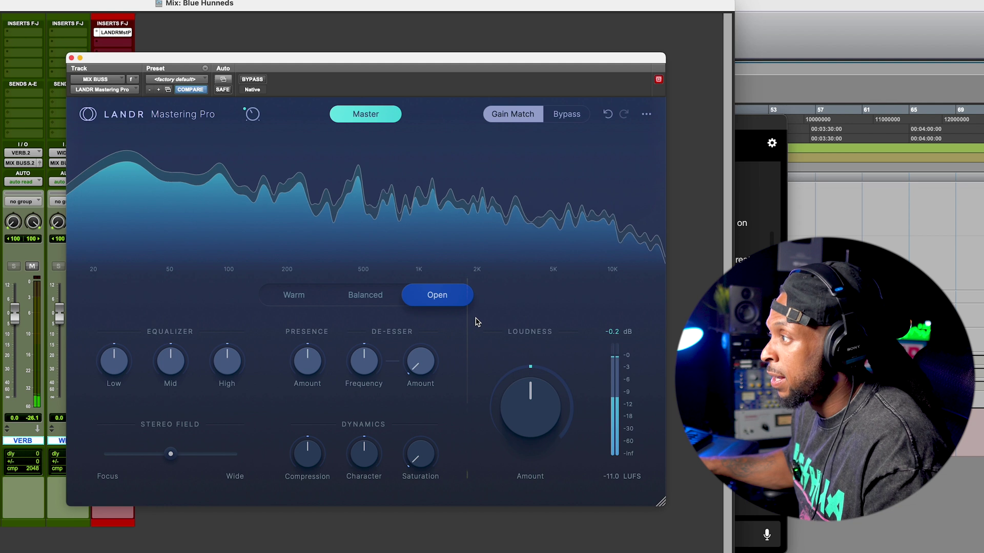
key(space)
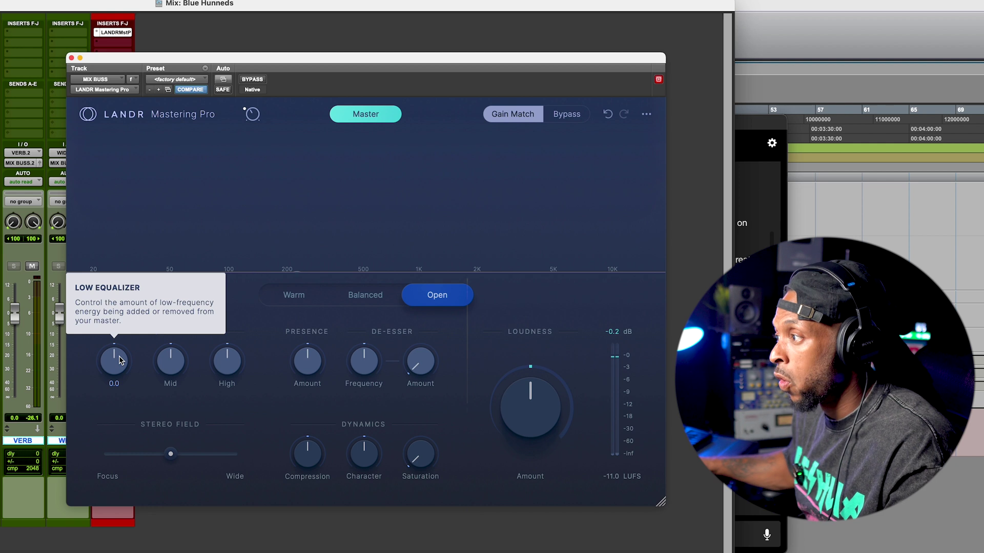
Raise the High equalizer amount slightly while listening to the song.
mouse_move(243, 357)
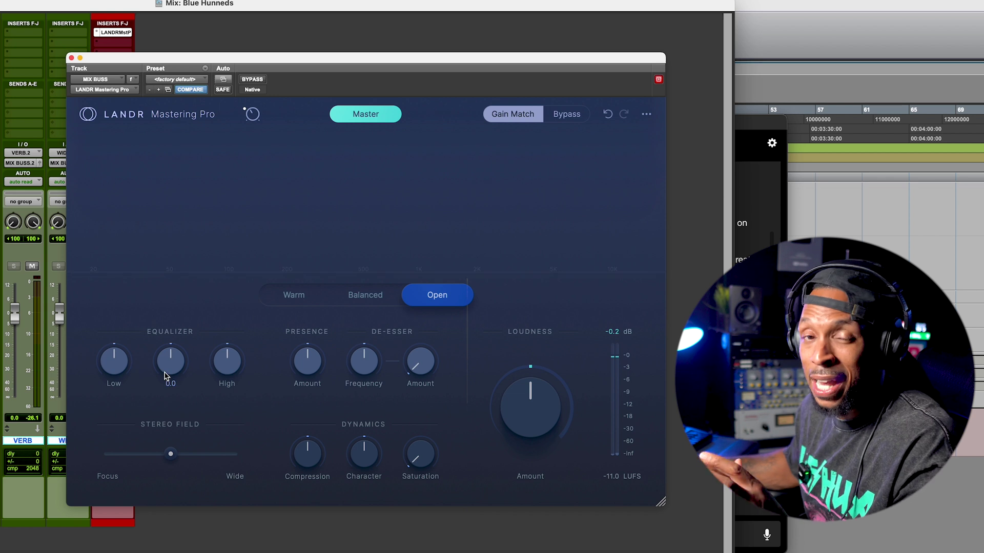
mouse_move(165, 375)
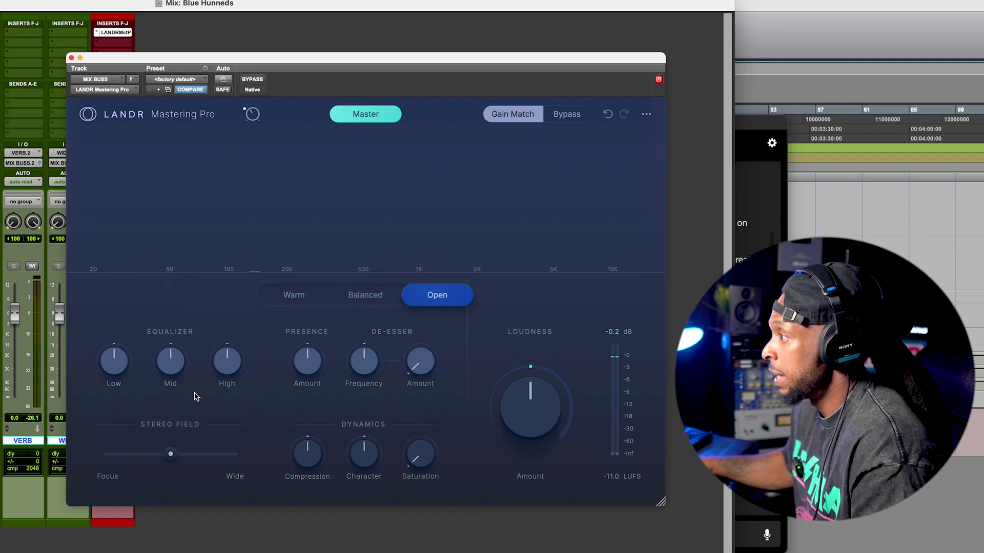
key(space)
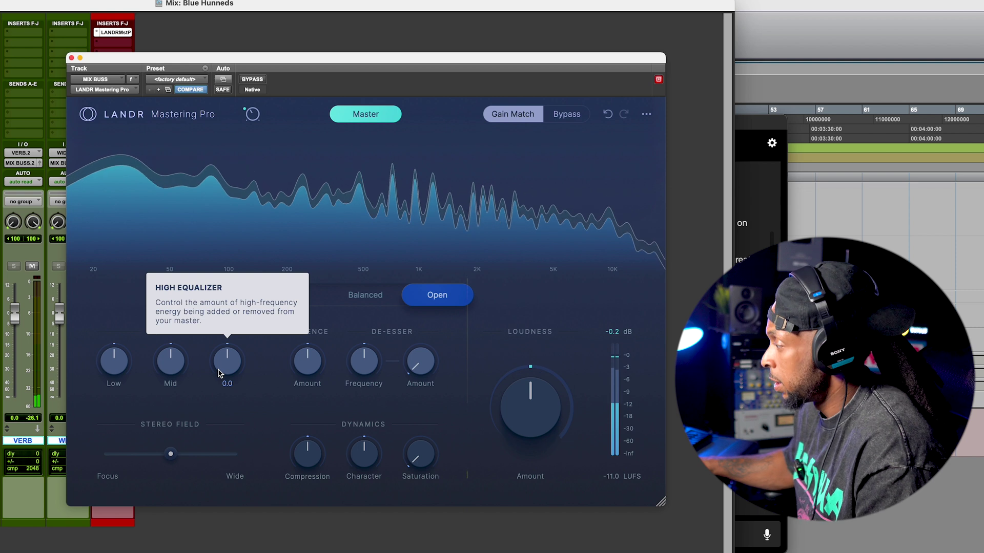
key(space)
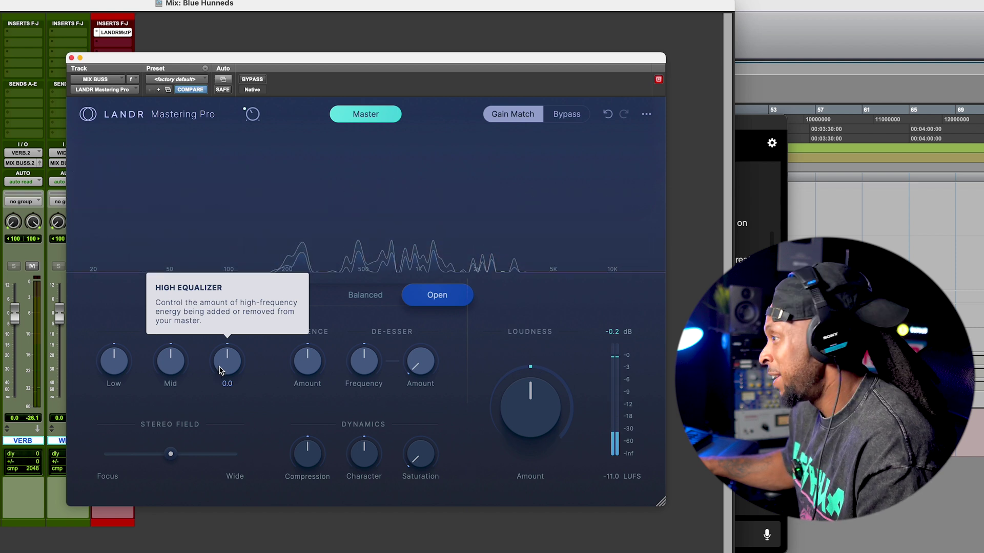
key(space)
scroll(221, 372, up, 1)
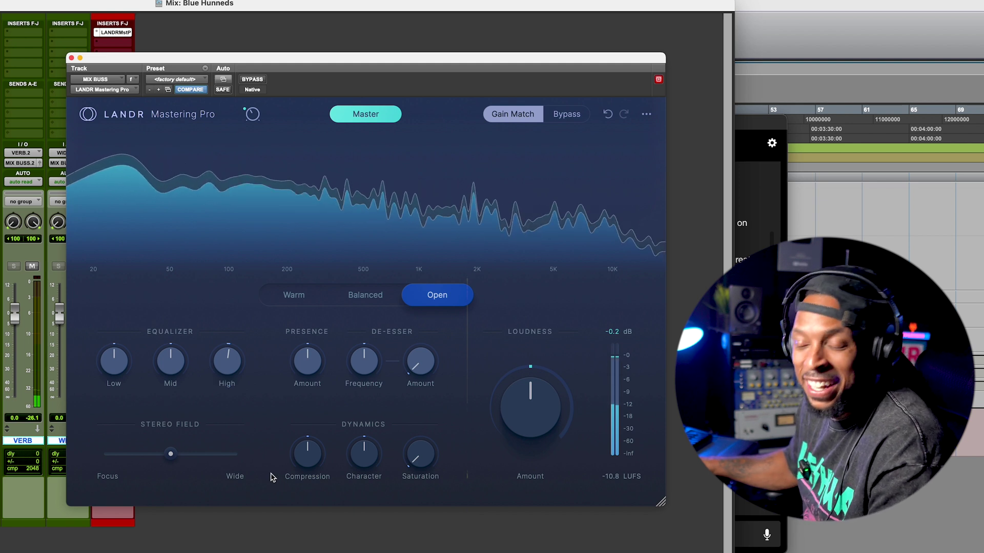
key(space)
Set the stereo field to 28% Wide after trying 100% Wide, and compare the master against the bypassed signal.
mouse_move(173, 452)
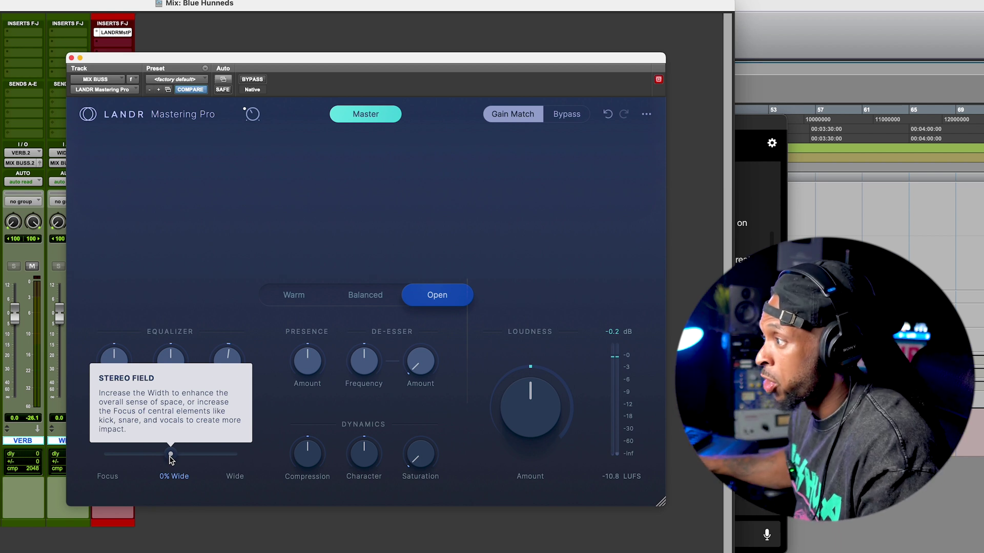
drag(170, 455, 240, 457)
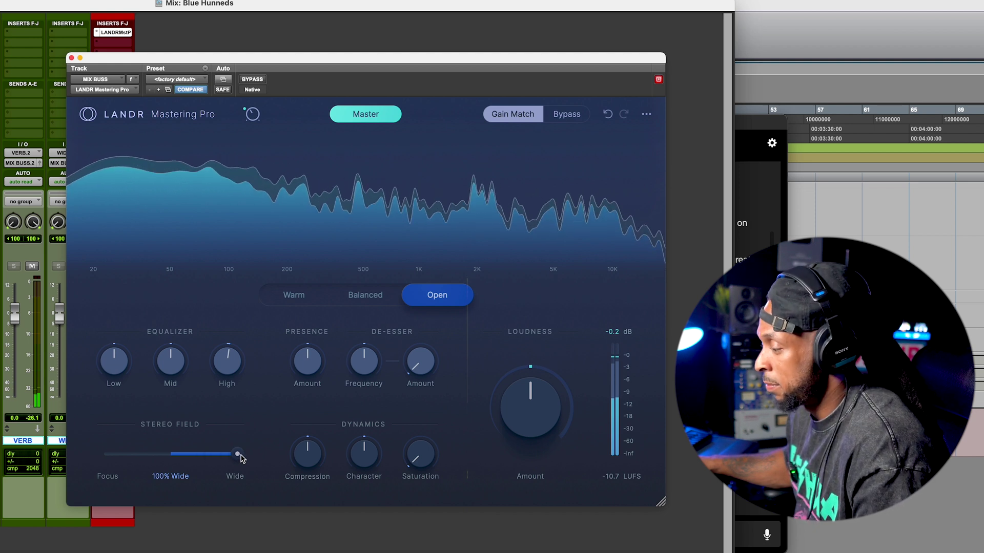
drag(240, 458, 191, 458)
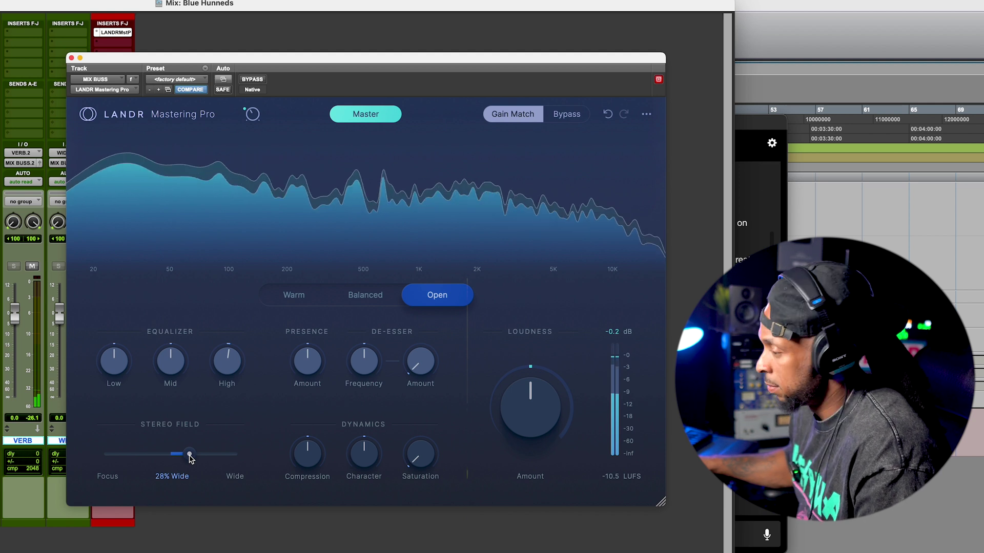
click(567, 113)
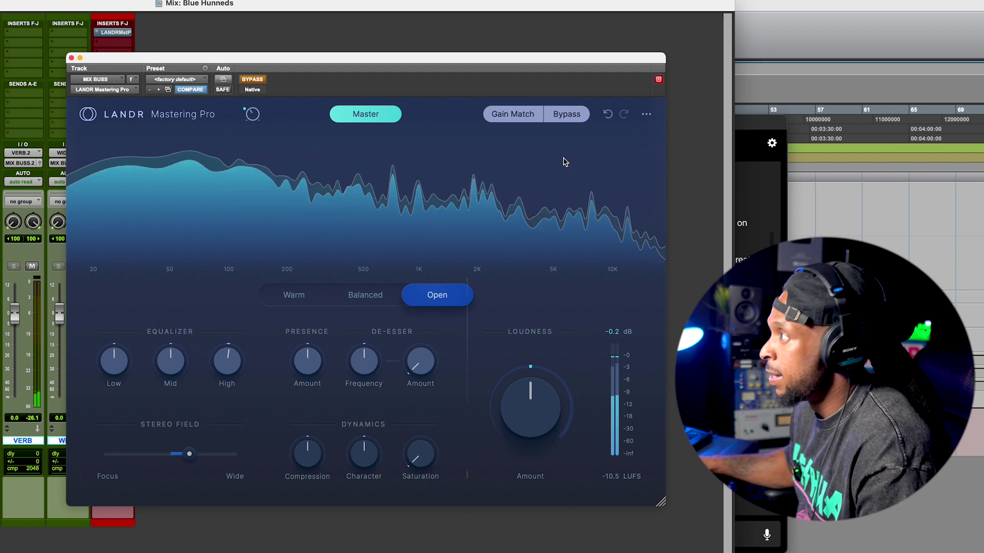
click(567, 114)
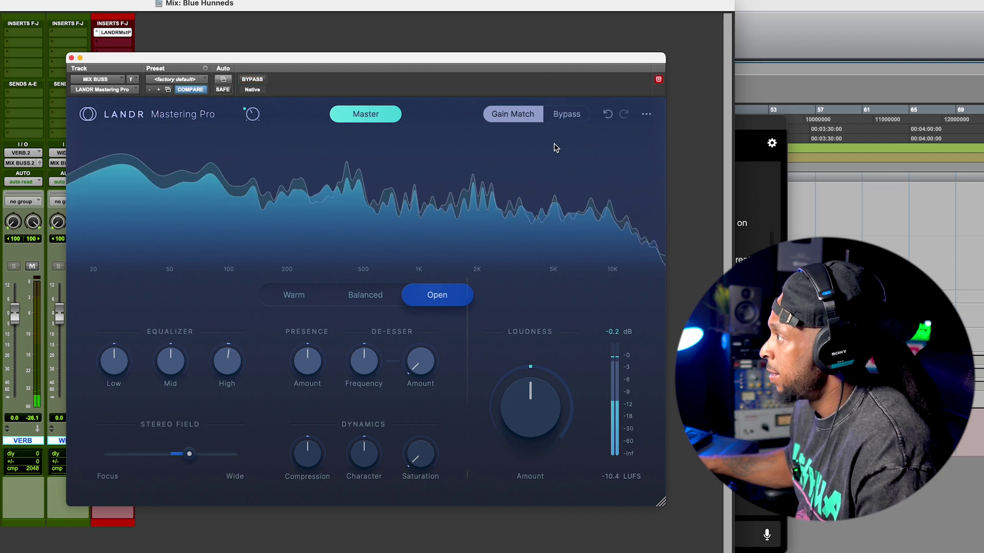
Compare the widened Open master against the bypassed signal once more with Gain Match on.
click(566, 114)
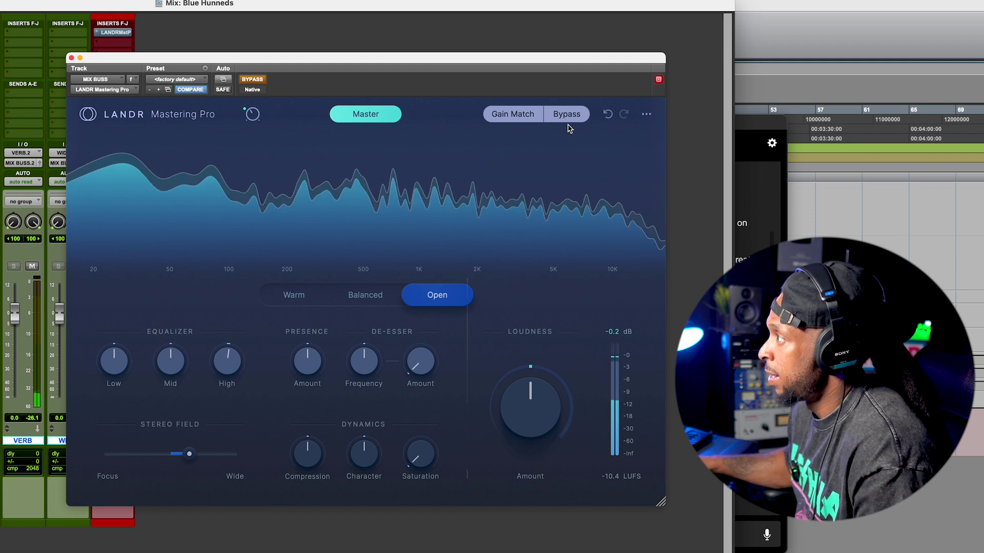
click(566, 114)
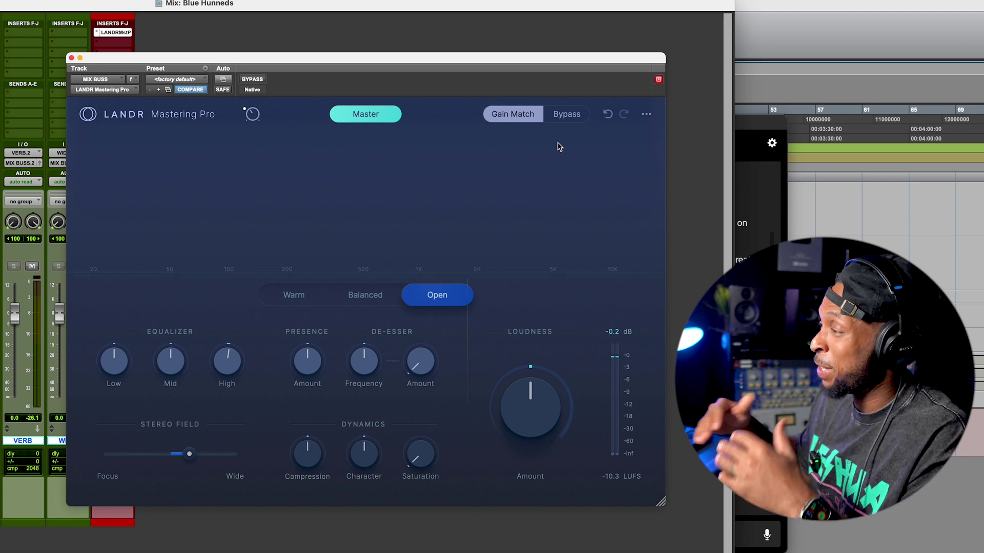
key(space)
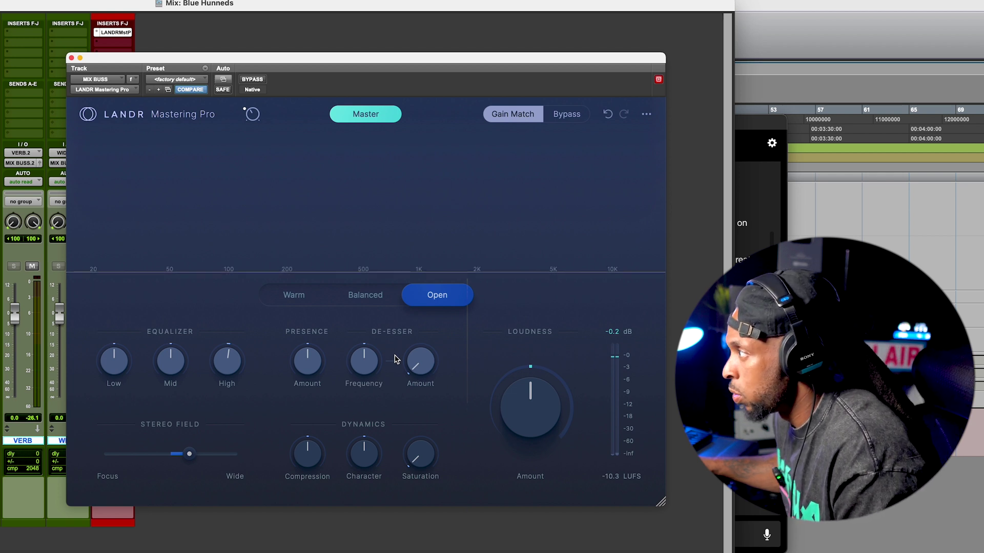
Examine the de-esser frequency and amount, presence, compression, character and saturation controls.
mouse_move(415, 396)
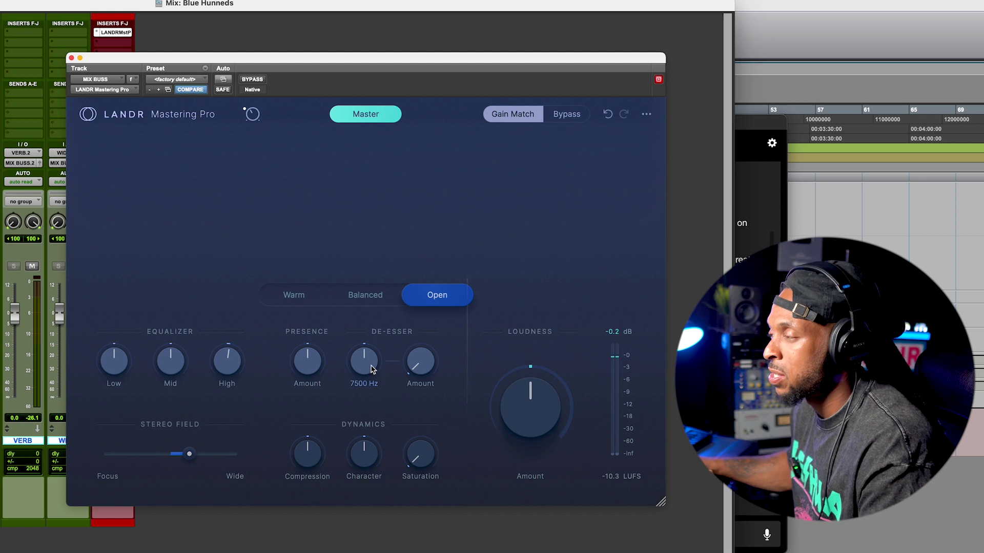
mouse_move(368, 363)
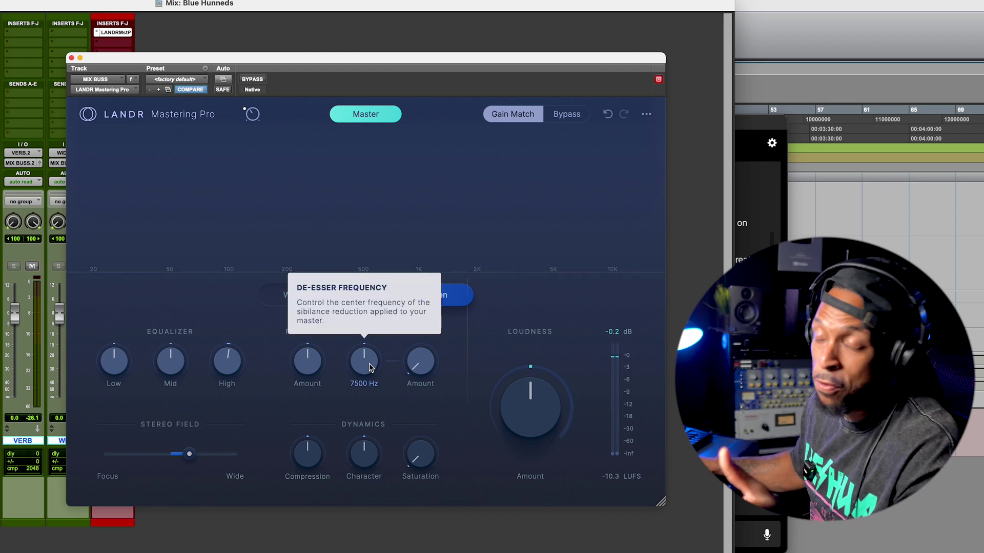
mouse_move(415, 372)
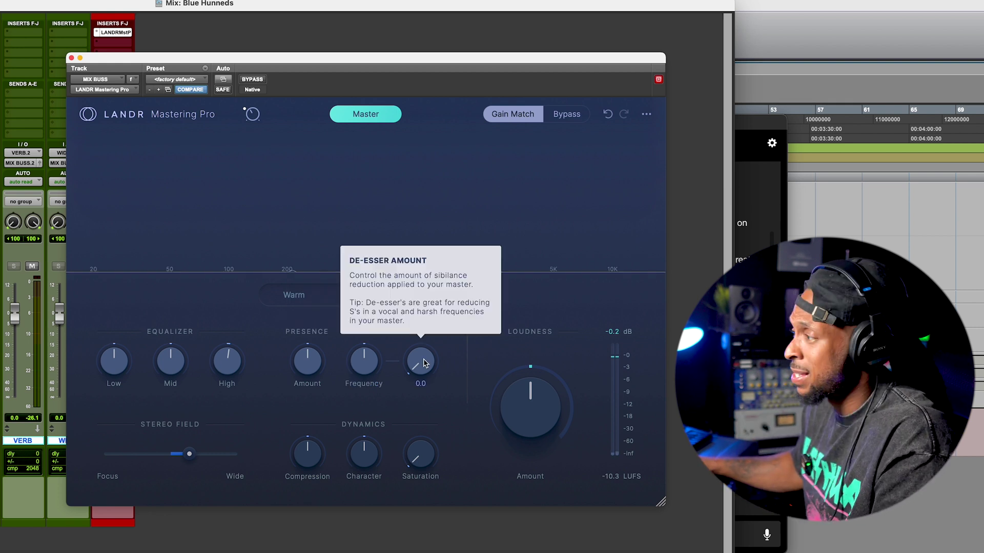
mouse_move(317, 367)
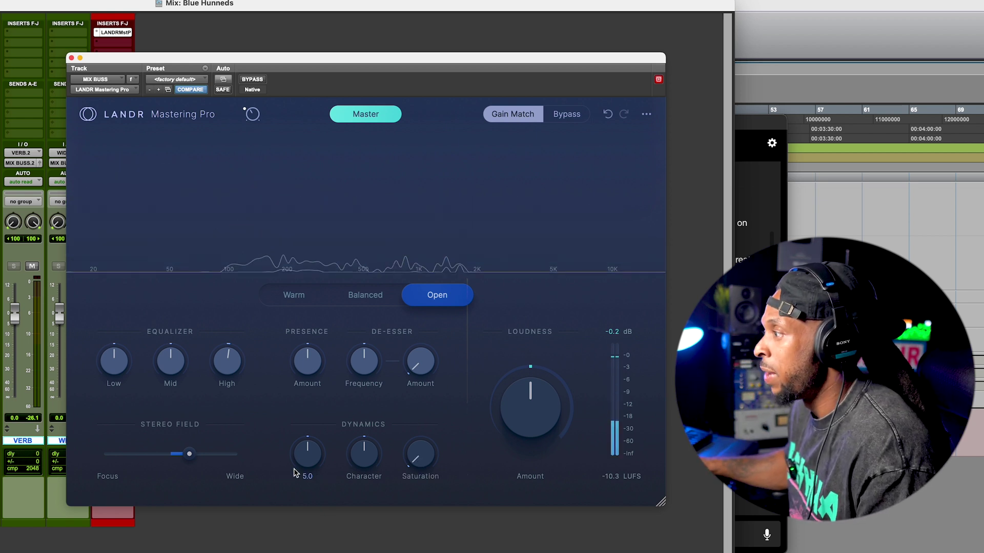
mouse_move(325, 462)
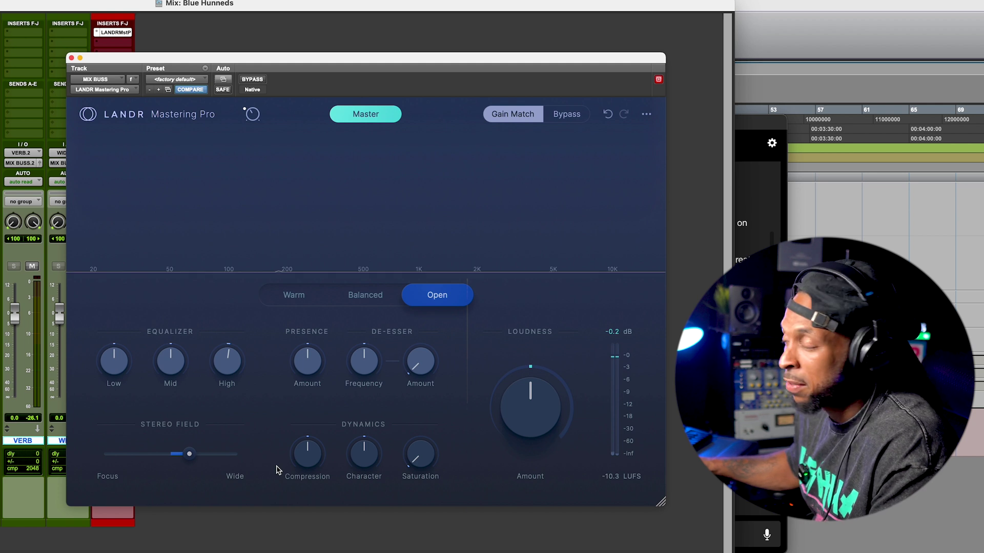
mouse_move(374, 461)
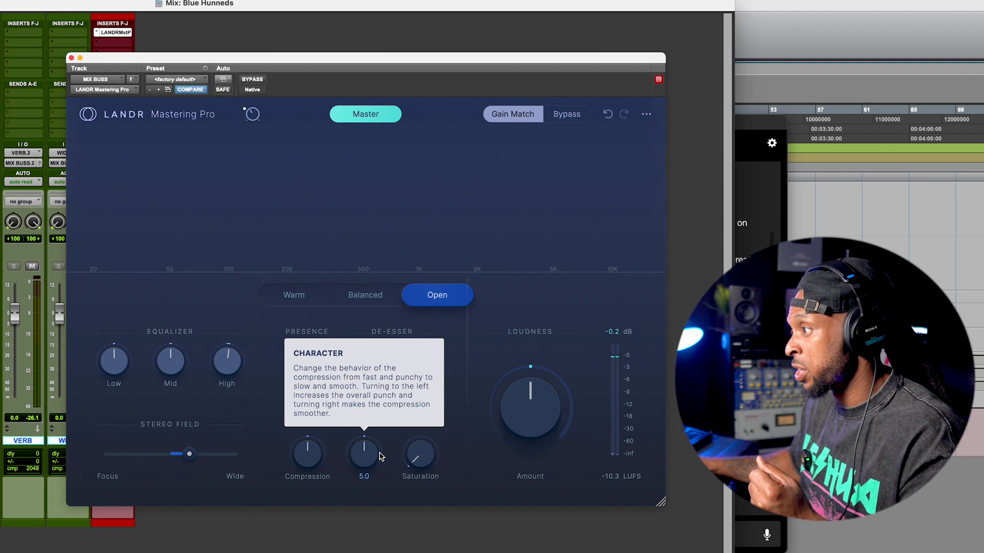
mouse_move(417, 461)
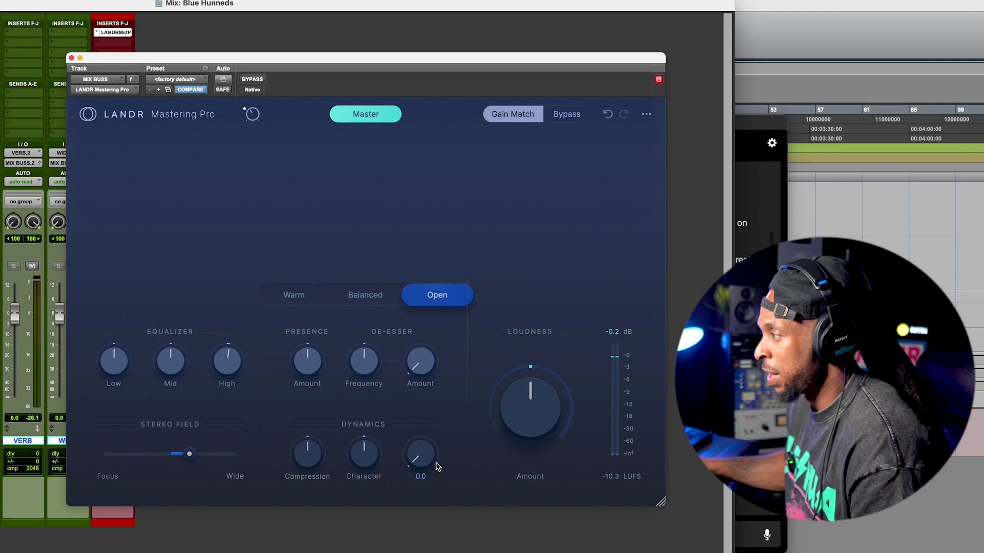
Try 8.7 saturation during playback, reduce it to a moderate amount, and compare the master against the bypassed signal.
key(space)
drag(423, 459, 425, 451)
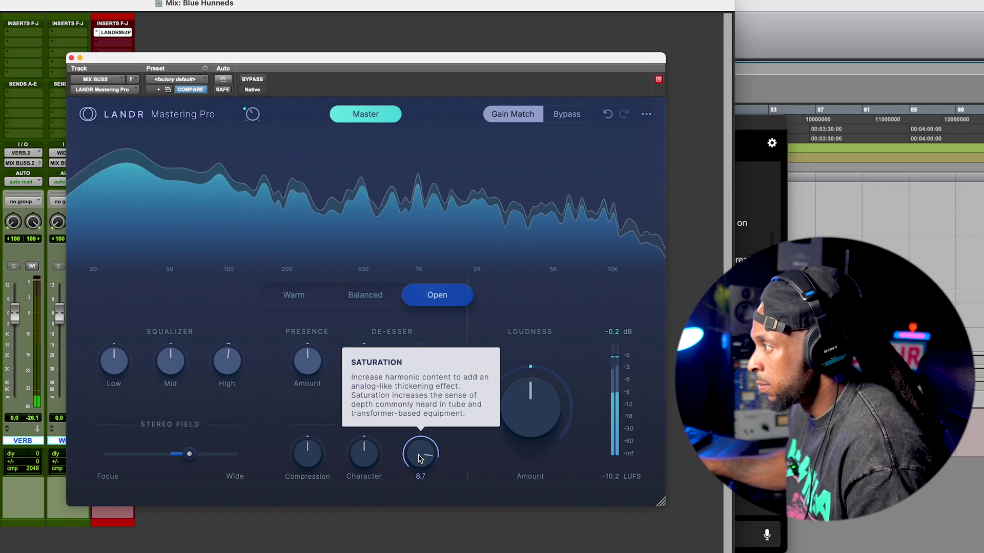
drag(419, 459, 420, 477)
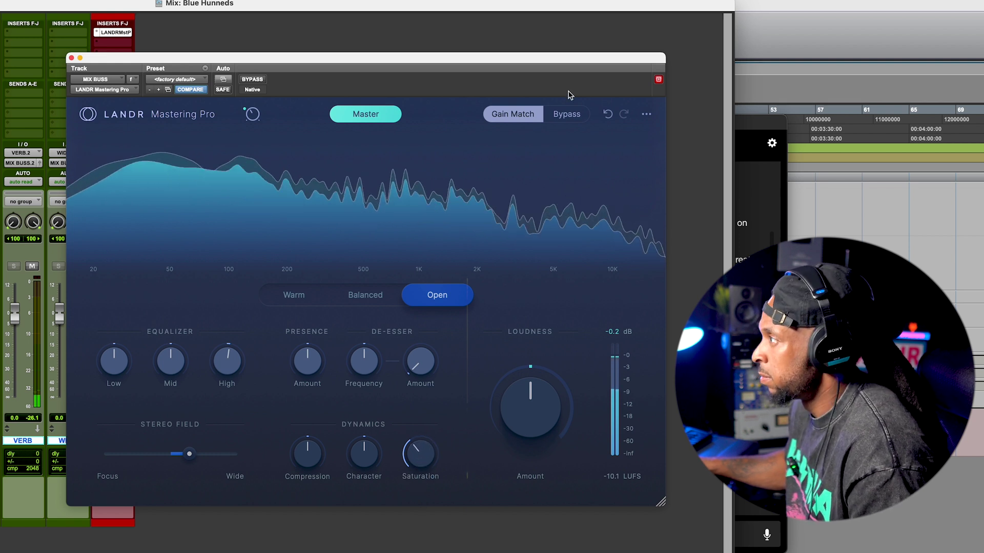
click(570, 113)
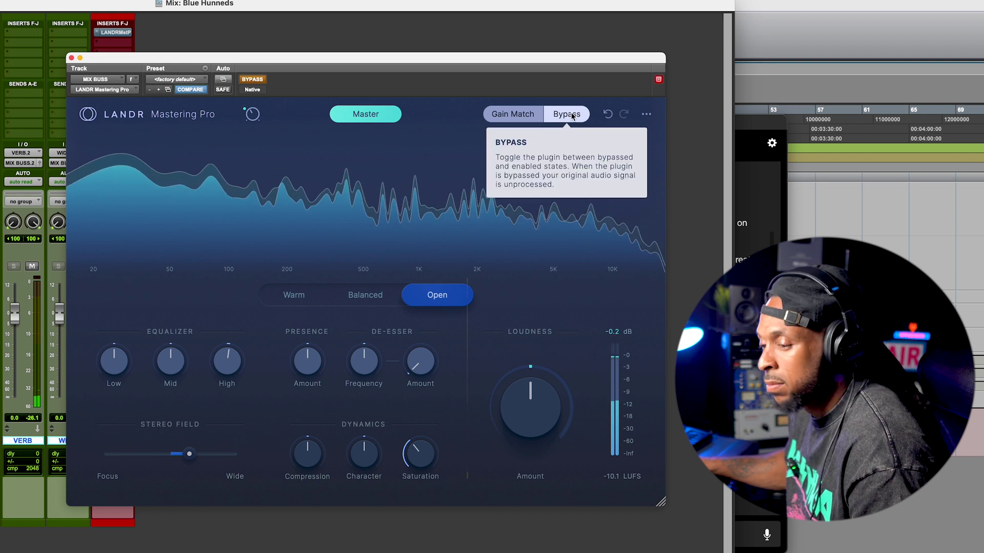
click(570, 113)
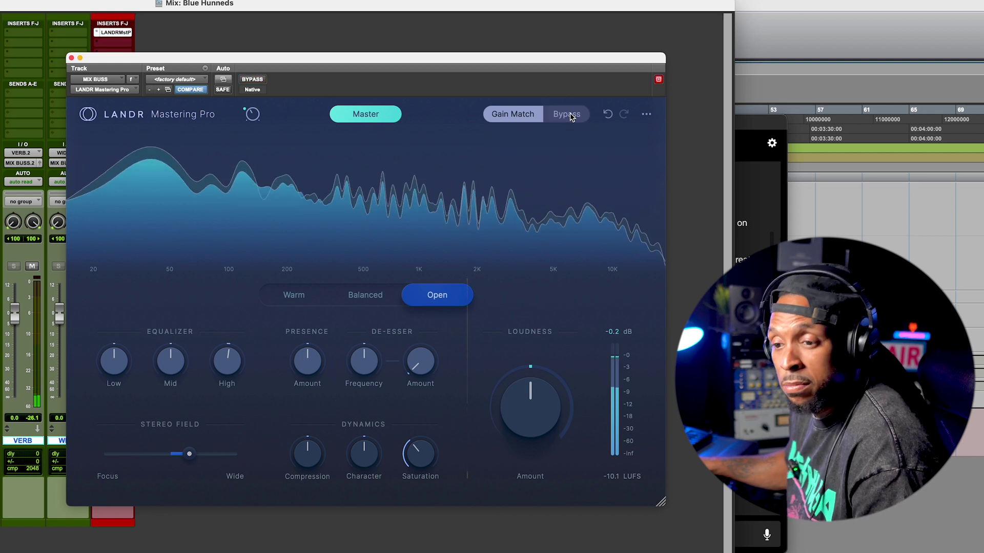
Lower the saturation to slightly below 2.9 and compare the master against the bypassed signal during playback.
drag(423, 451, 401, 450)
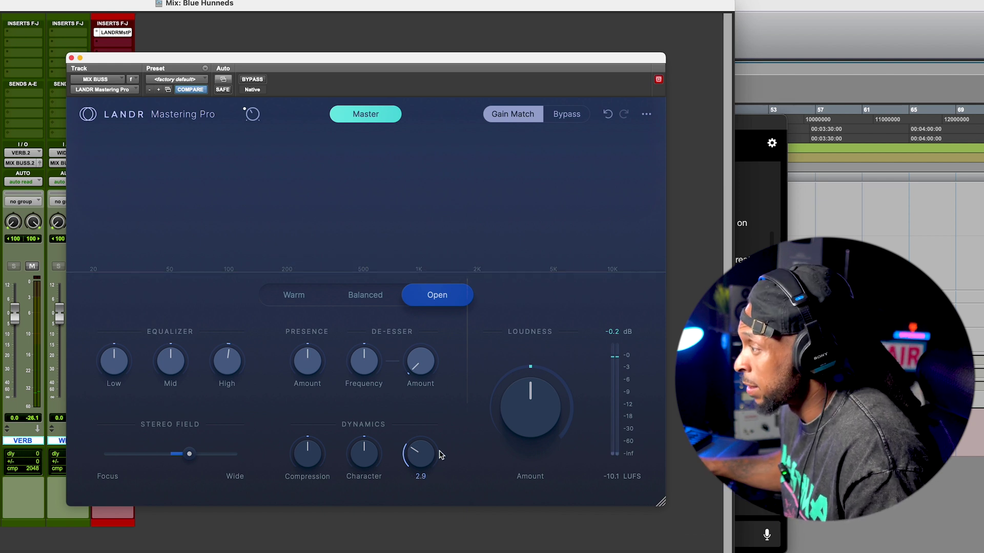
key(space)
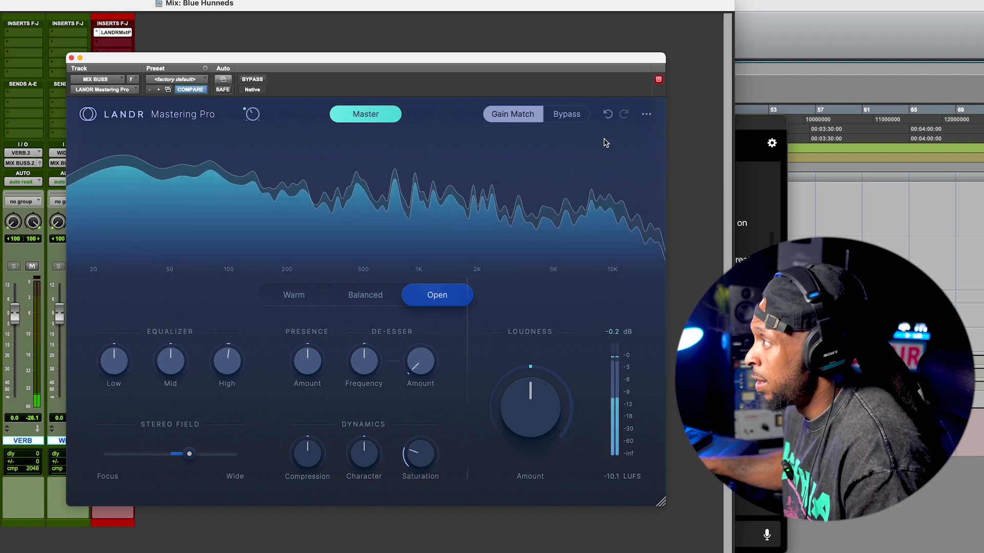
click(571, 115)
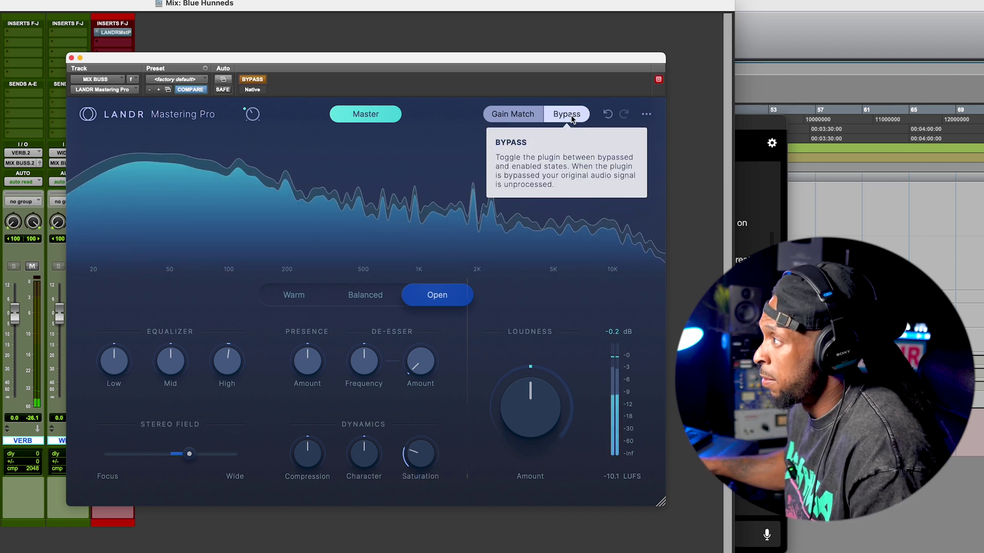
click(575, 119)
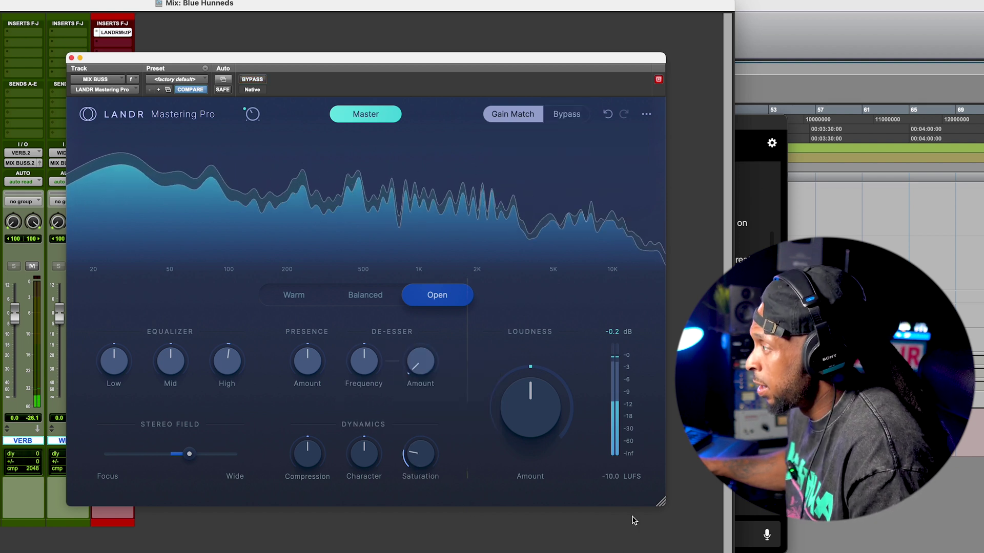
Check the output and loudness meters, and turn off Gain Match to play the song at its mastered level.
mouse_move(638, 348)
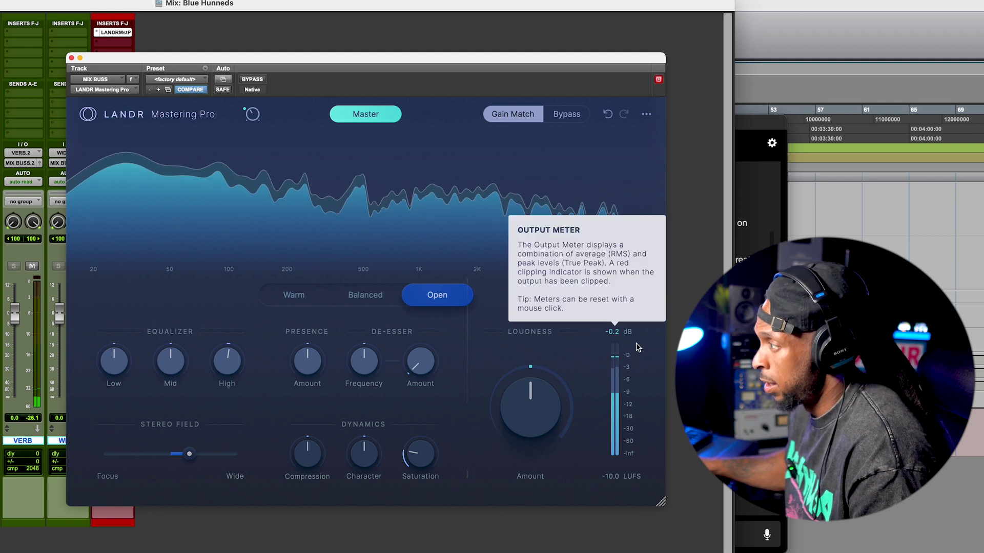
key(space)
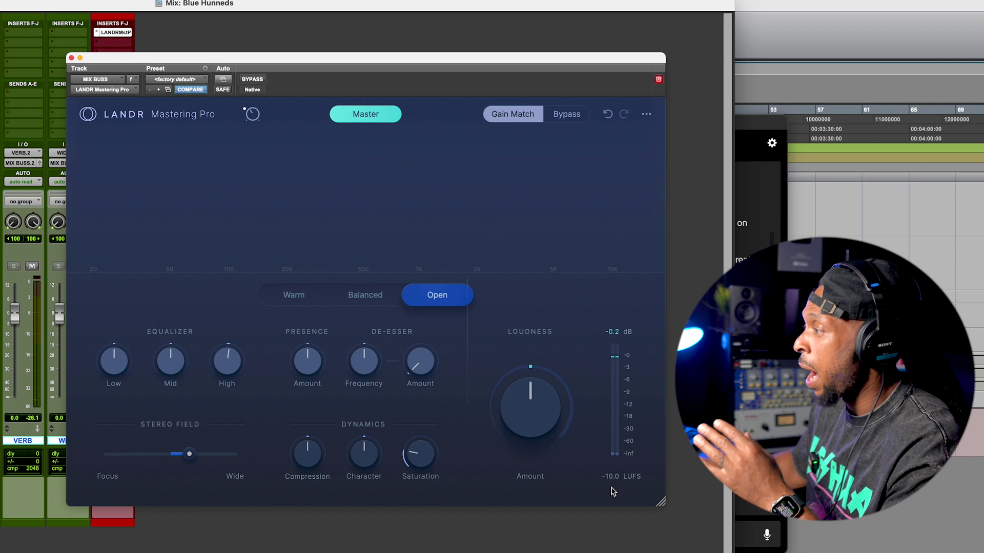
mouse_move(616, 491)
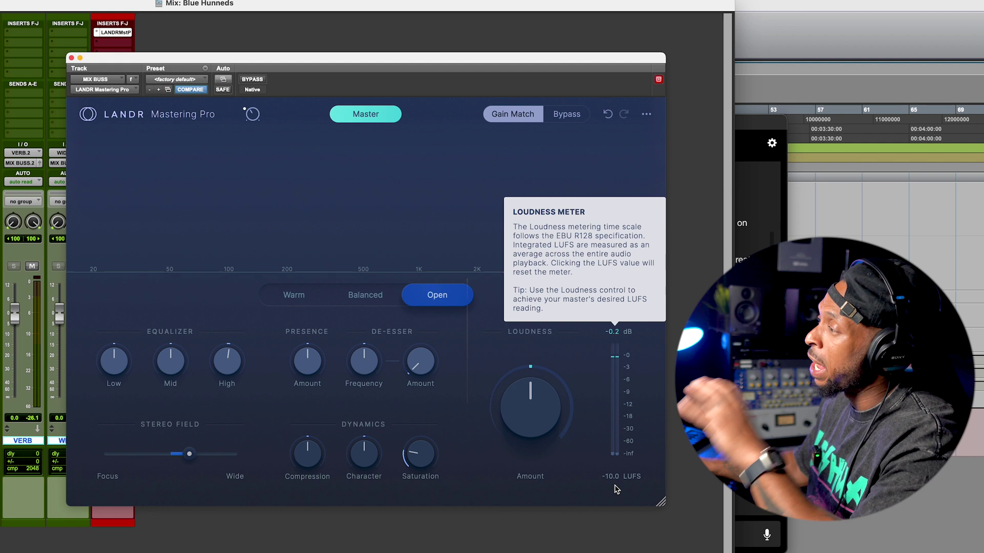
click(512, 115)
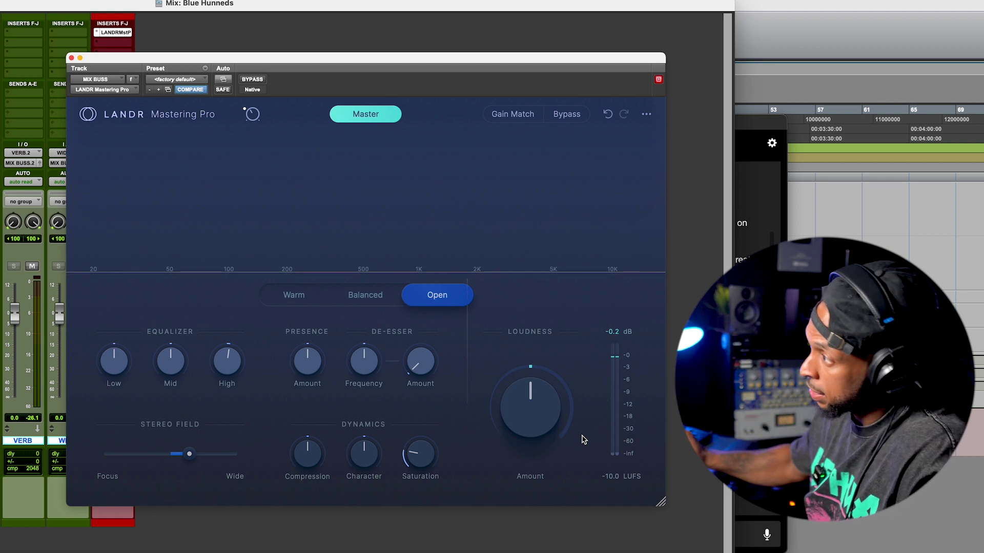
key(space)
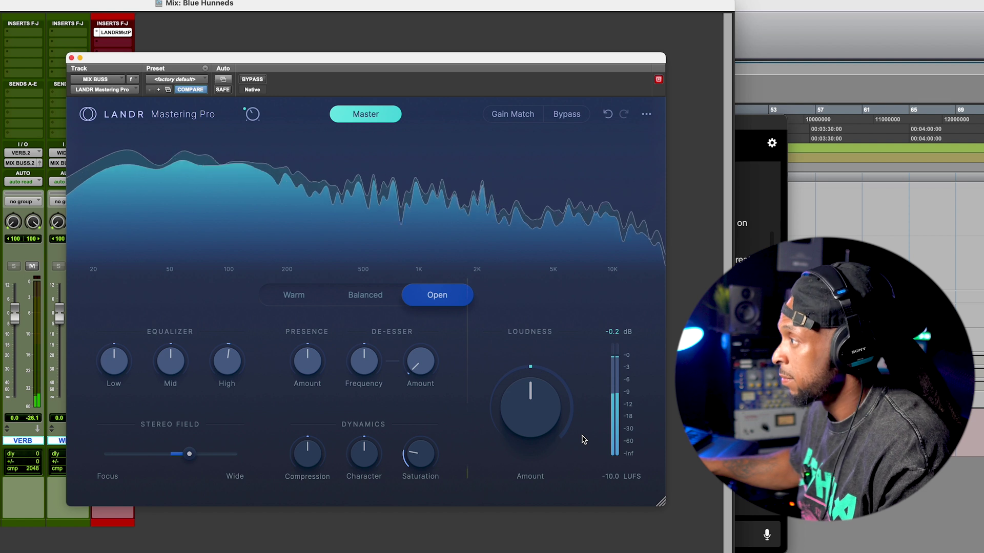